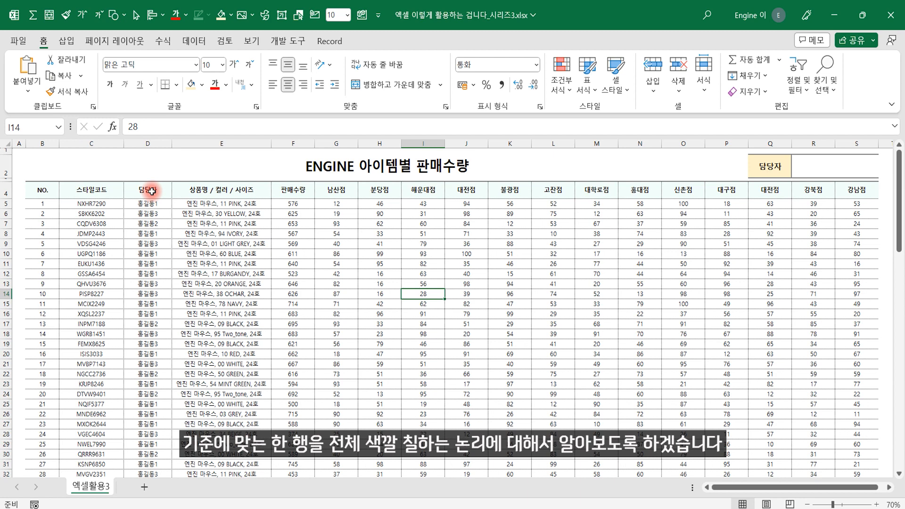
Step: Select all the table's data rows below the header row, range B5:S101
click(38, 196)
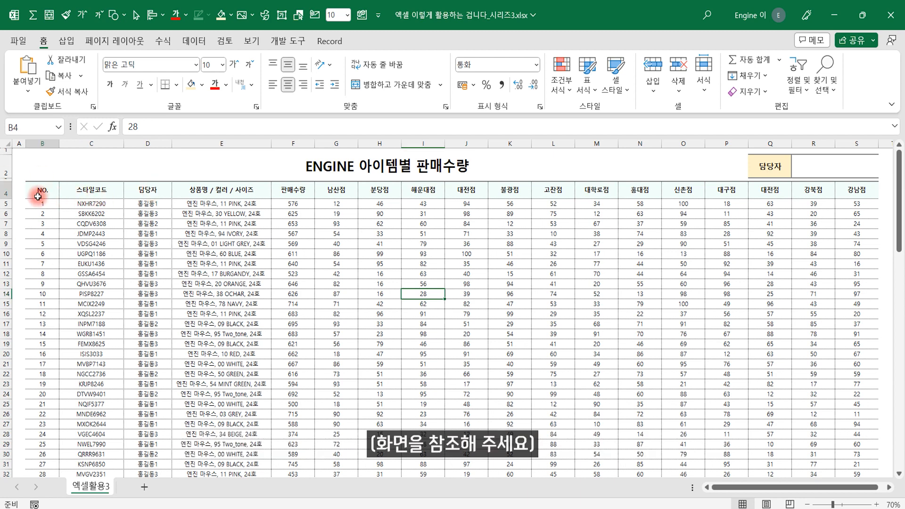
click(857, 191)
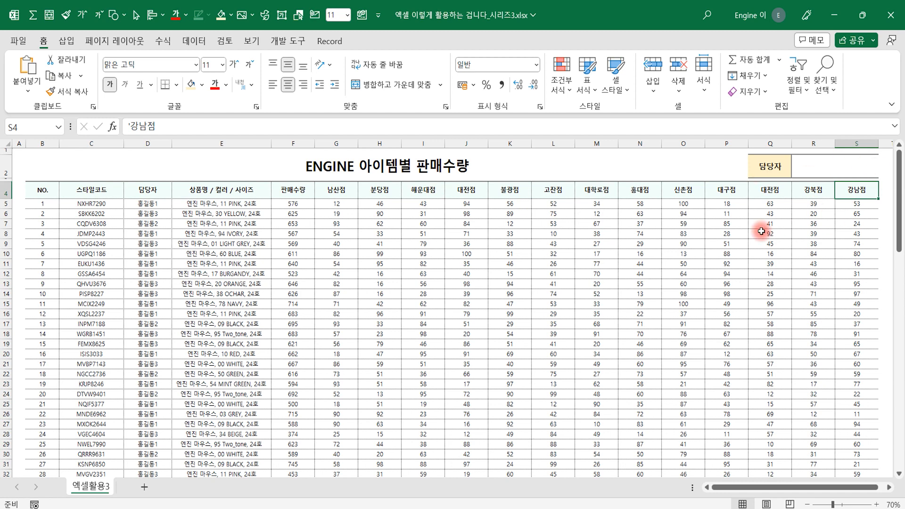
click(46, 204)
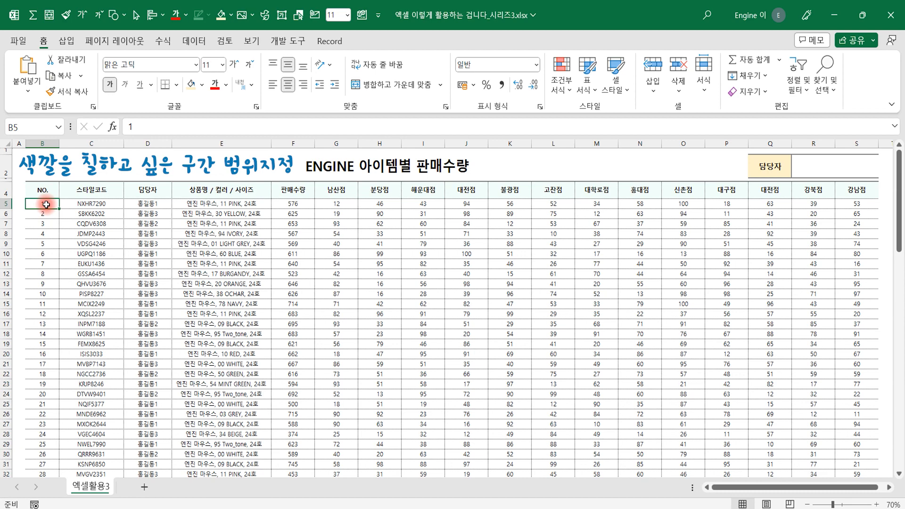
drag(46, 205, 867, 204)
key(ctrl+shift+Down)
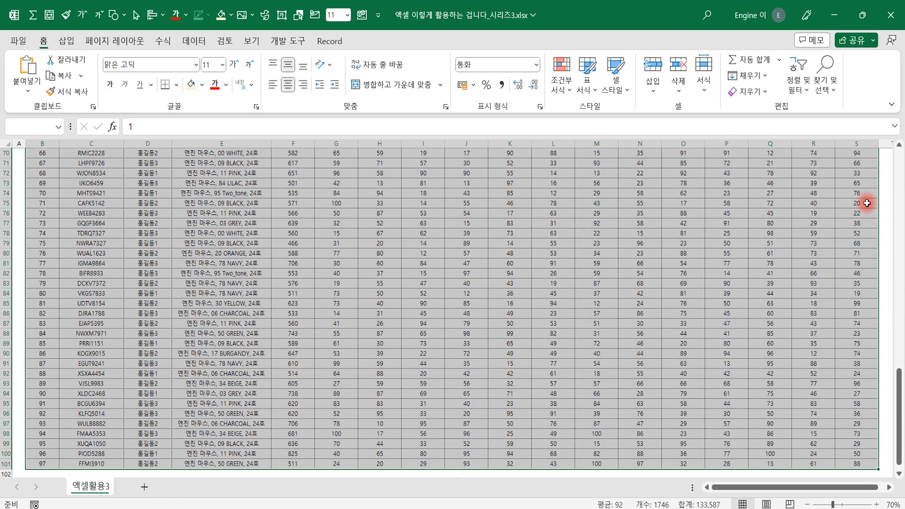
key(ctrl+BackSpace)
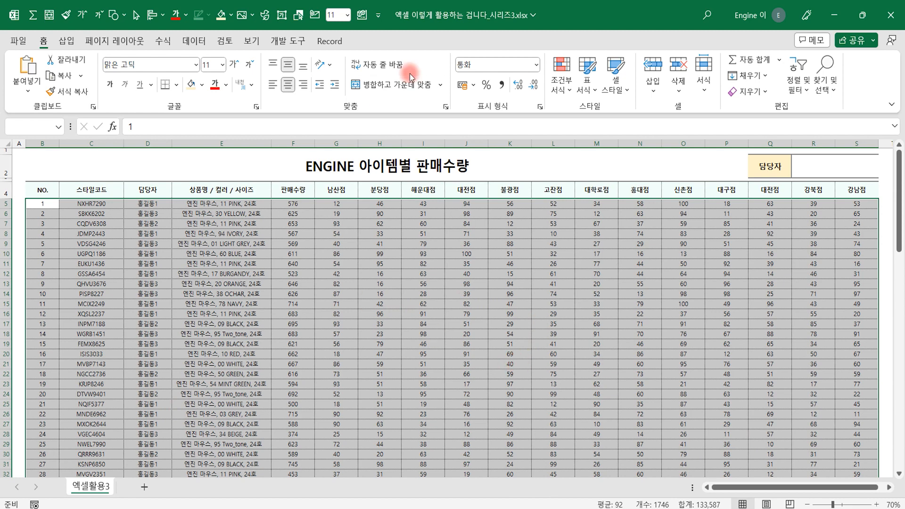
Step: Start a new conditional formatting rule for the selected rows that uses a formula to determine which cells to format
click(559, 88)
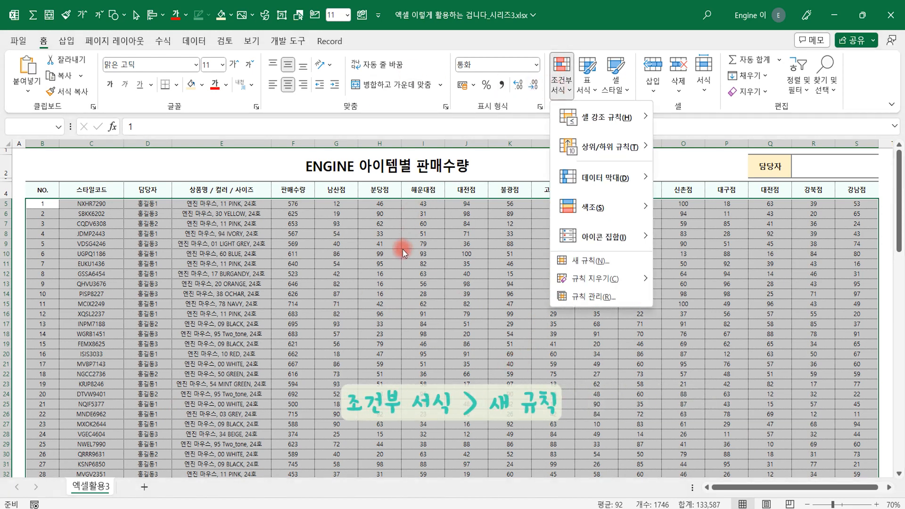
click(593, 260)
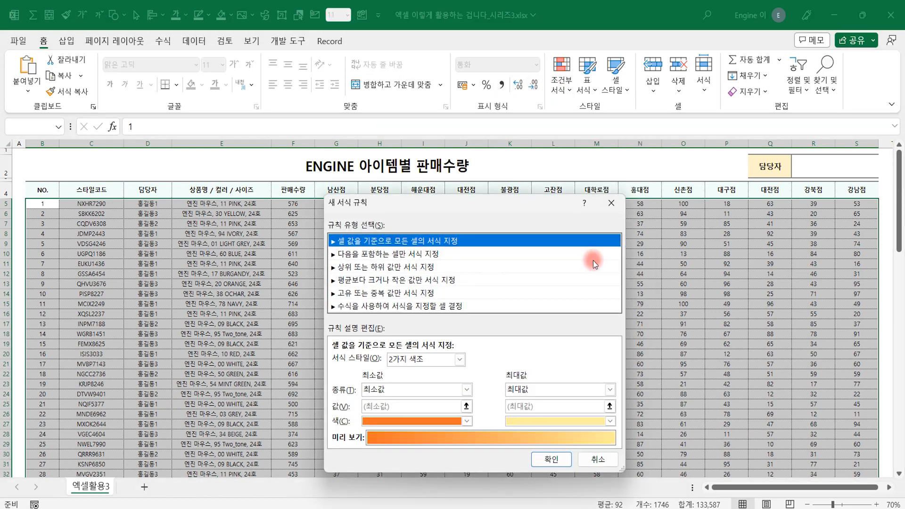
drag(496, 213, 601, 177)
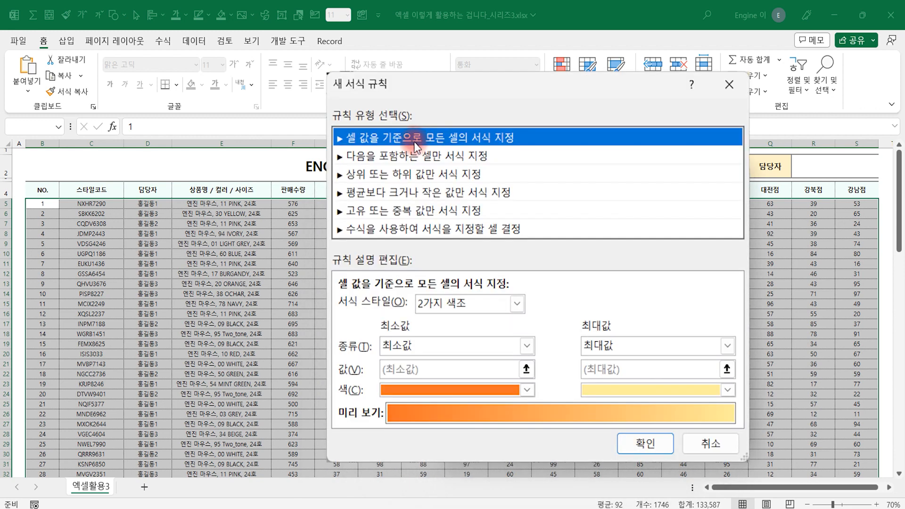
click(374, 230)
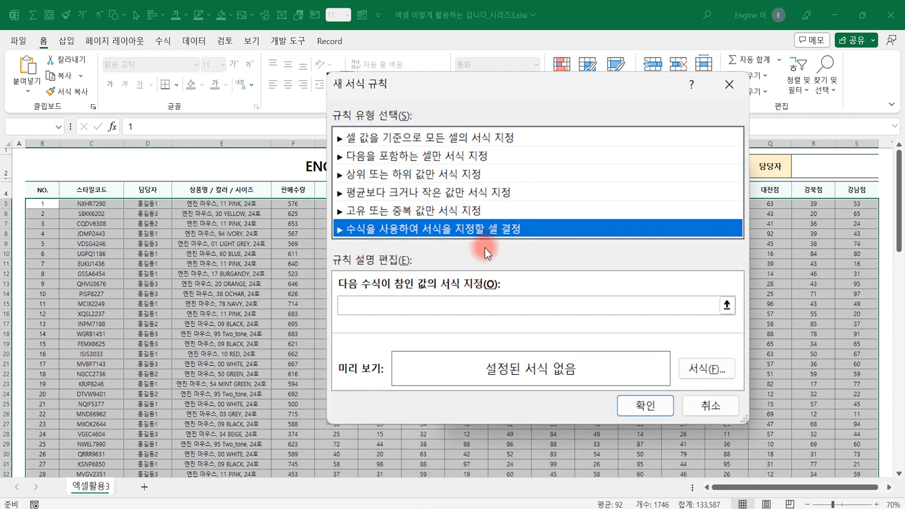
Step: Enter the rule formula =$D5=$R$2, comparing the 담당자 column with the merged cell beside the 담당자 label
click(443, 307)
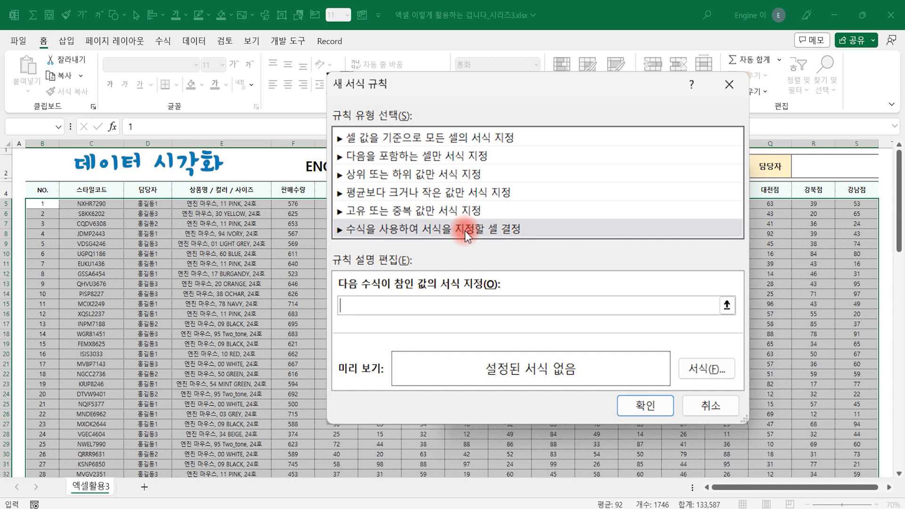
click(56, 207)
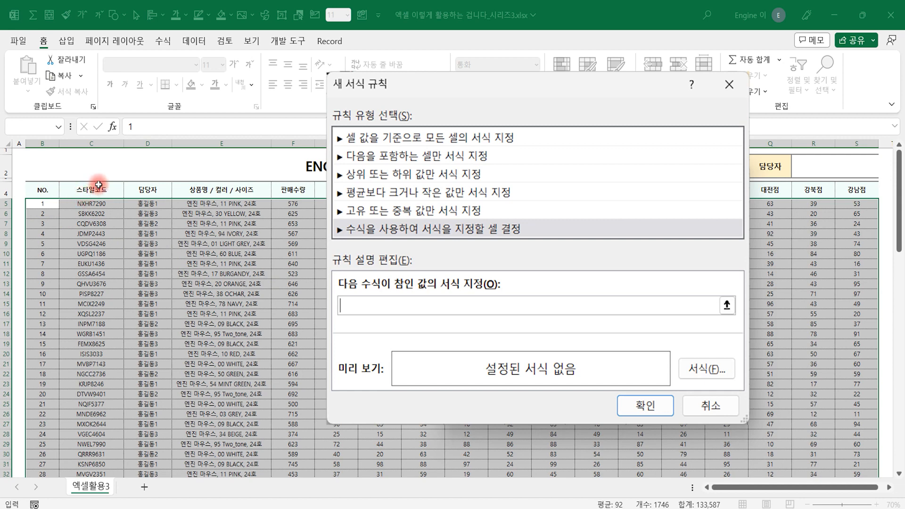
click(153, 200)
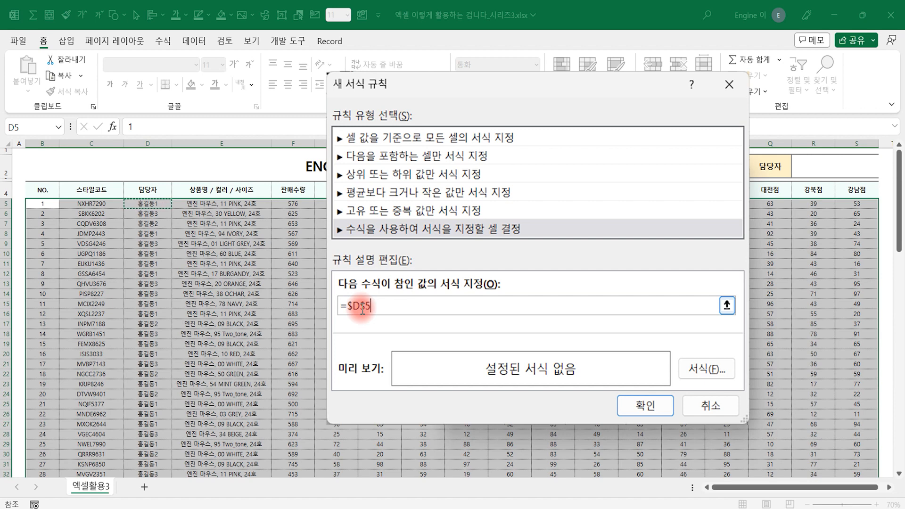
key(F4)
key(F4)
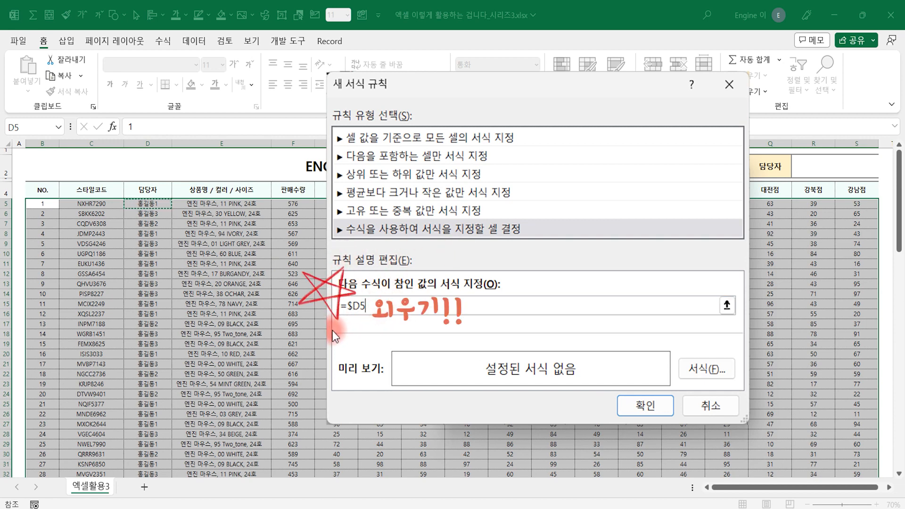
click(383, 302)
text(=)
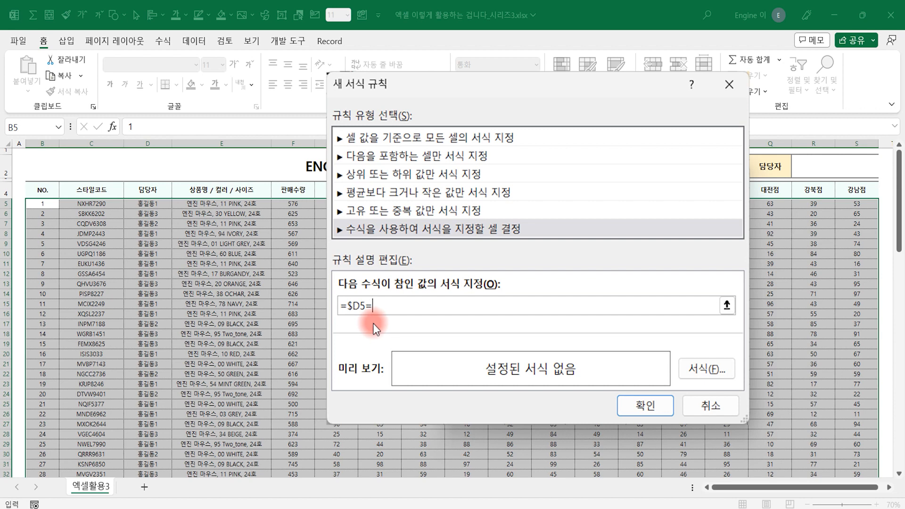
click(830, 165)
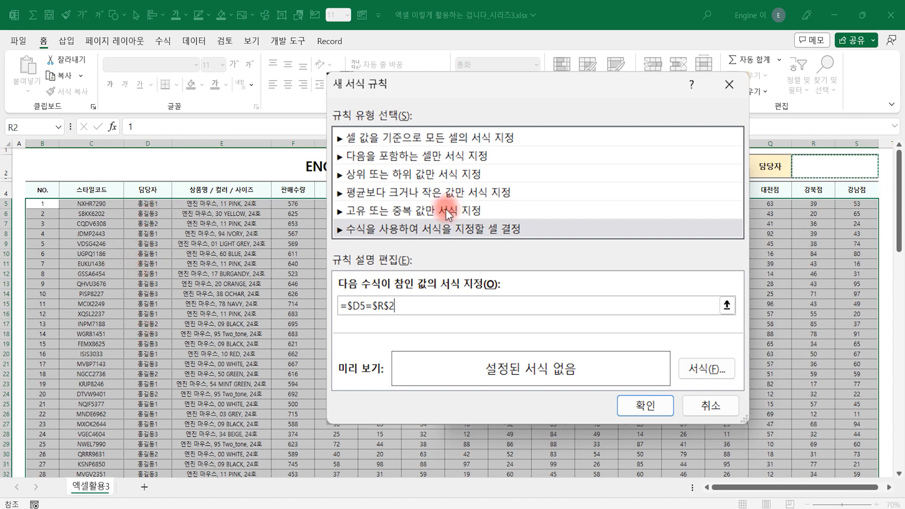
Step: Give the rule a light gray background fill and apply it to the data rows
click(705, 369)
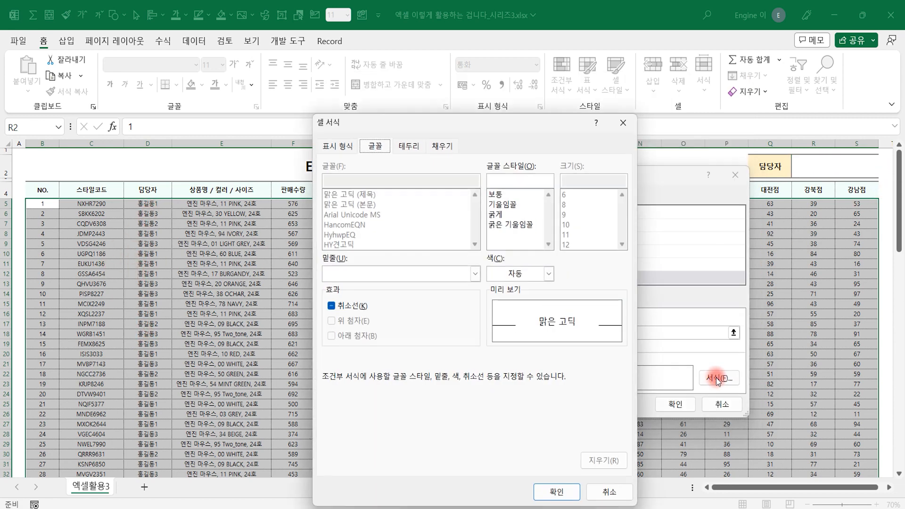
click(441, 147)
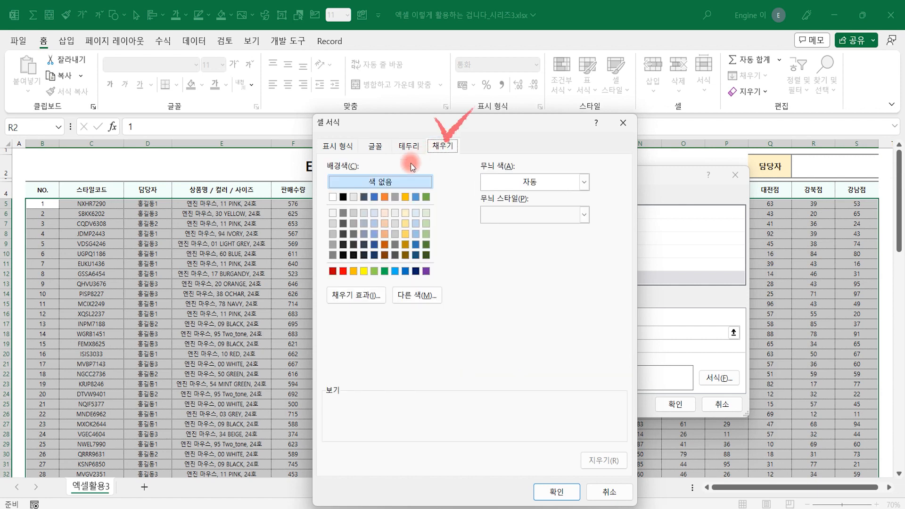
click(334, 223)
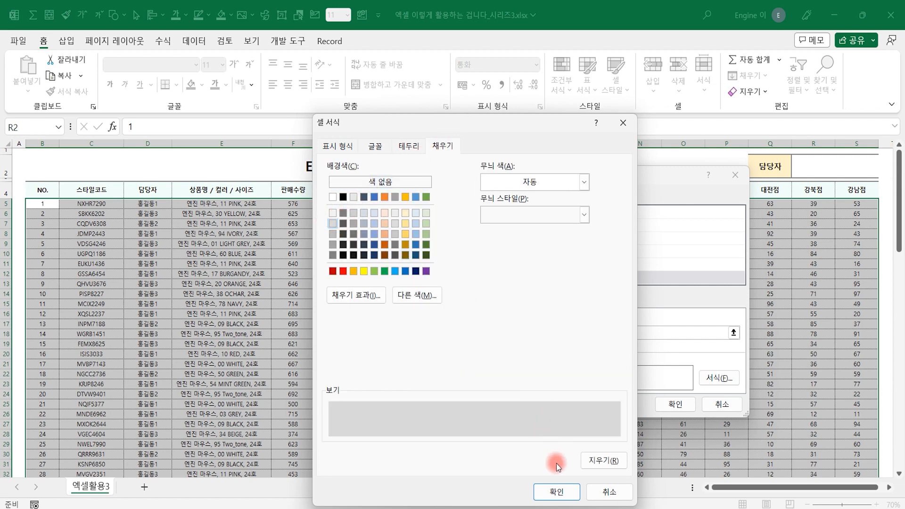
click(557, 492)
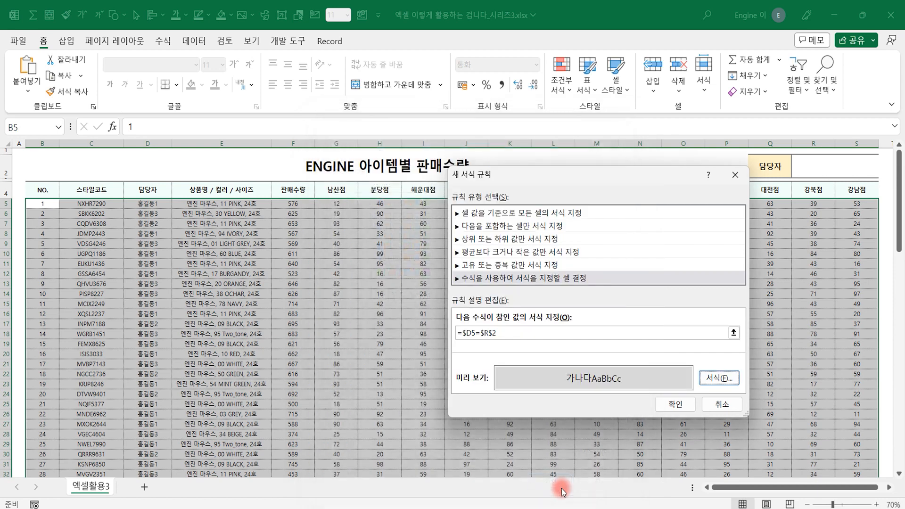
click(675, 404)
click(507, 302)
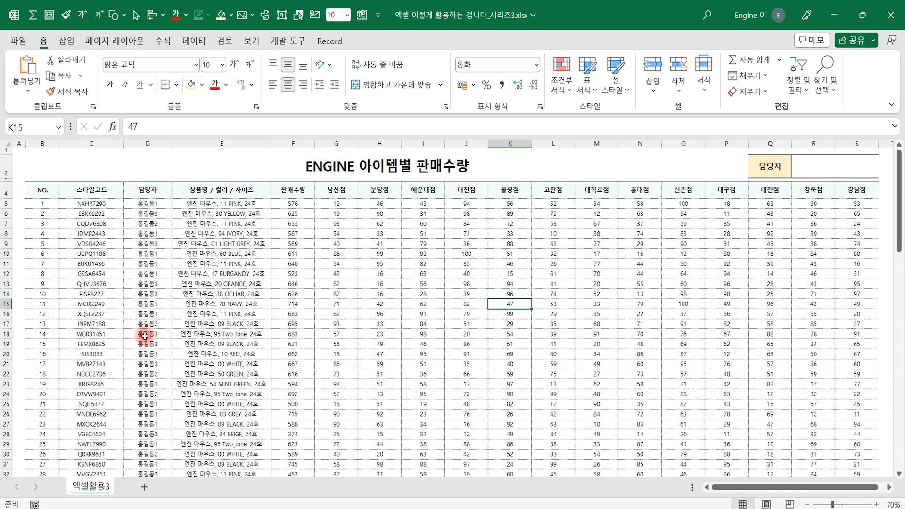
Step: List the distinct entries of the 담당자 column from its header cell D4, without choosing one
click(149, 192)
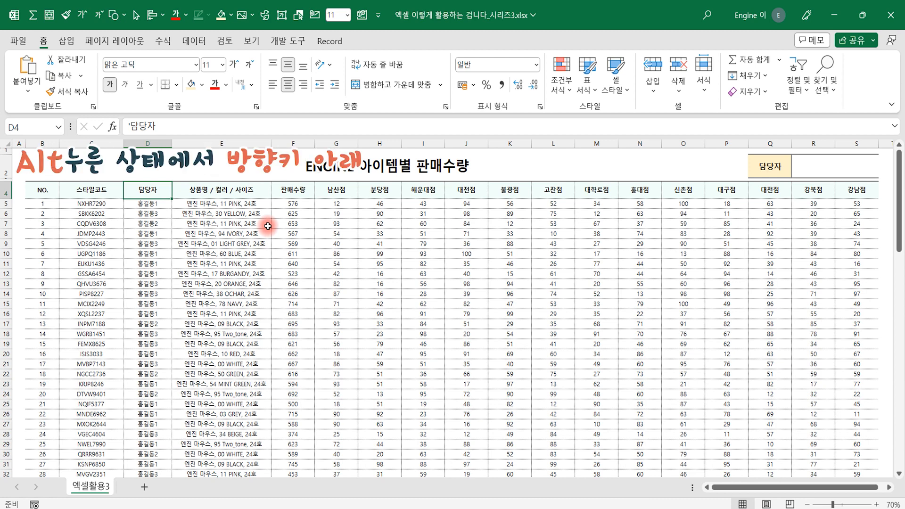
key(alt+Down)
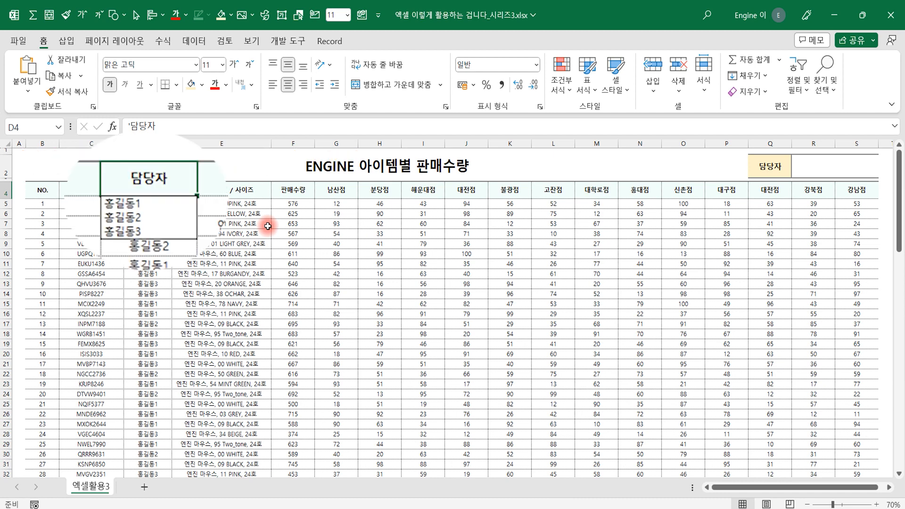
key(Down)
key(Down)
key(Down)
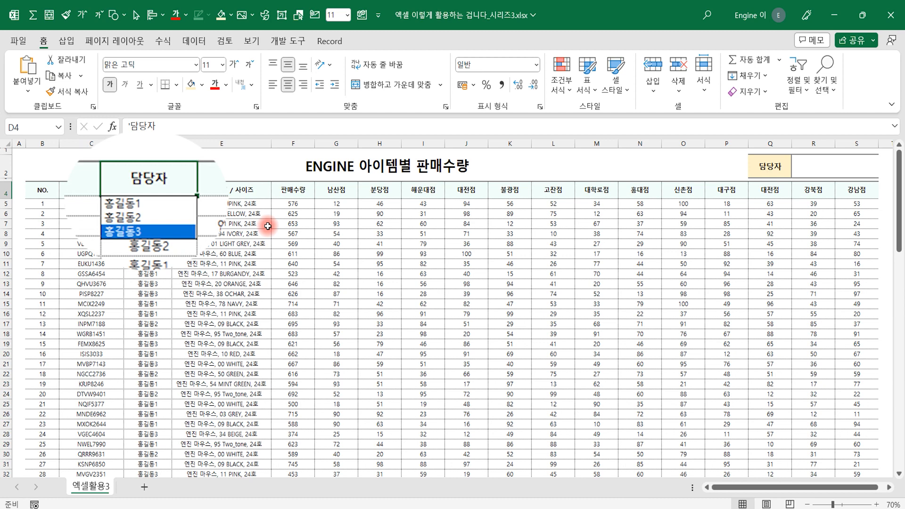
click(684, 313)
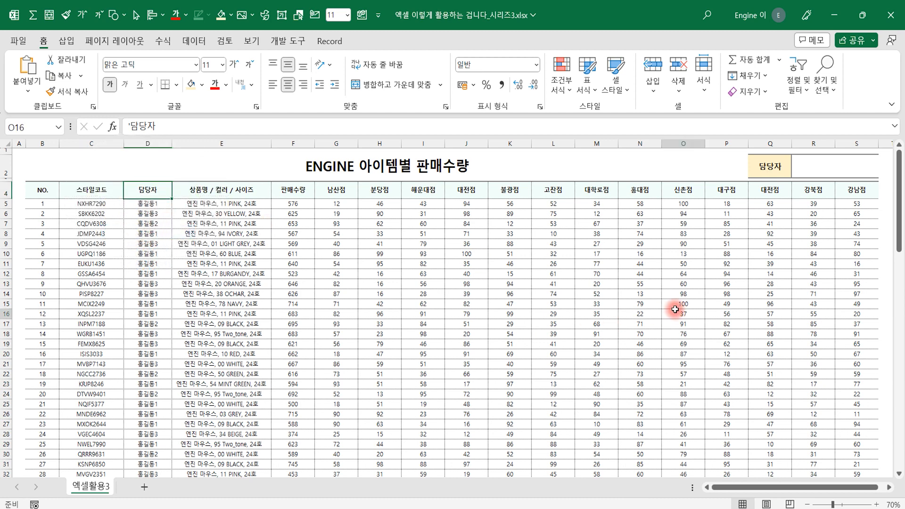
Step: Set up data validation on the merged cell R2, allowing only values from a list (목록)
click(818, 169)
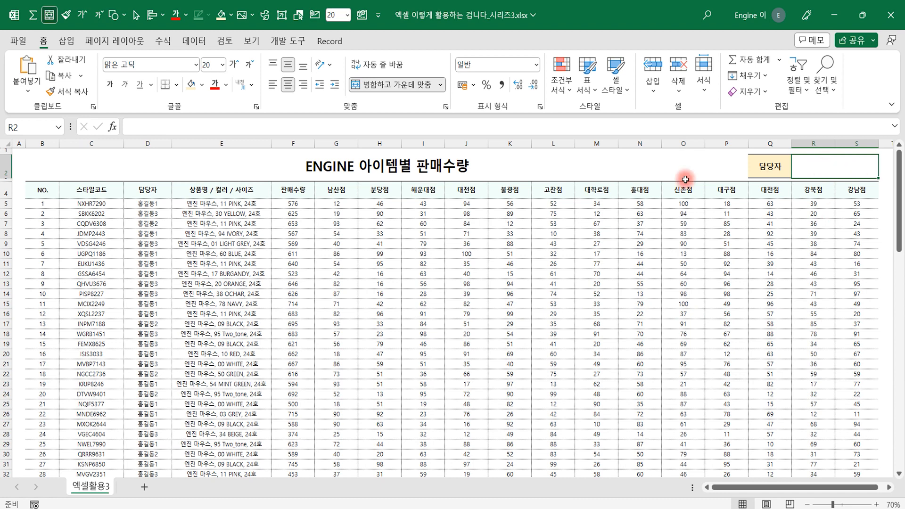
click(191, 40)
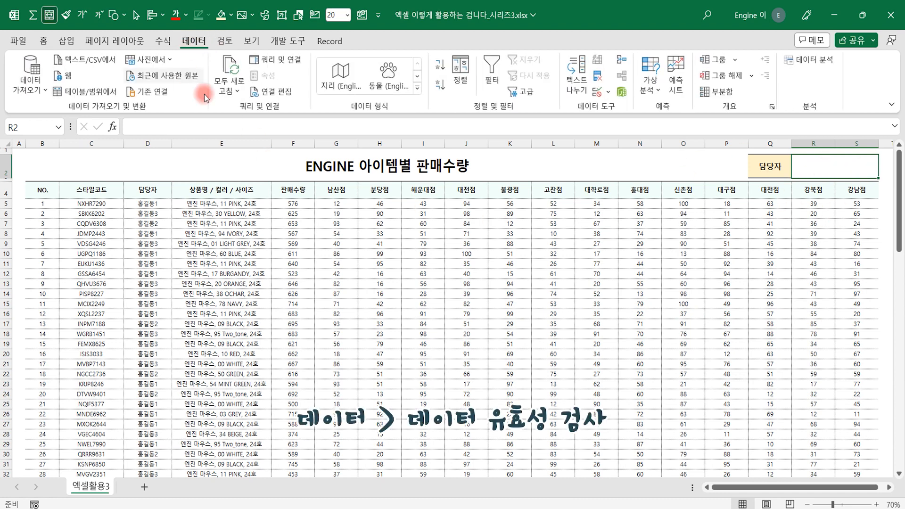
click(597, 92)
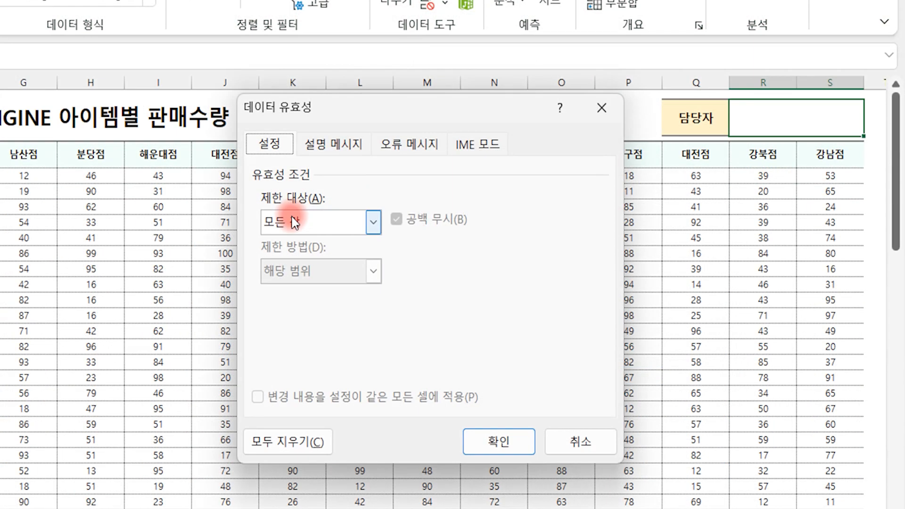
click(512, 234)
click(278, 290)
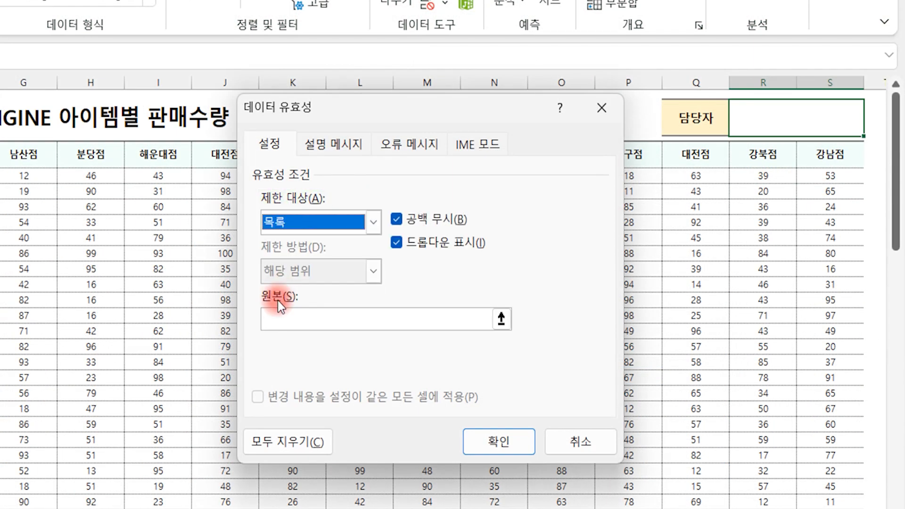
Step: Enter the three 담당자 names, separated by commas, as the list source and apply the validation
click(279, 314)
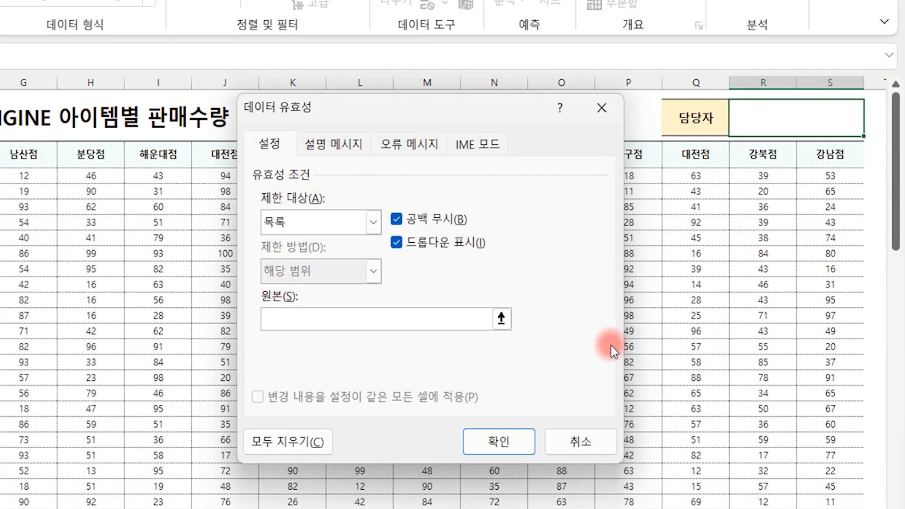
text(홍길동1,홍)
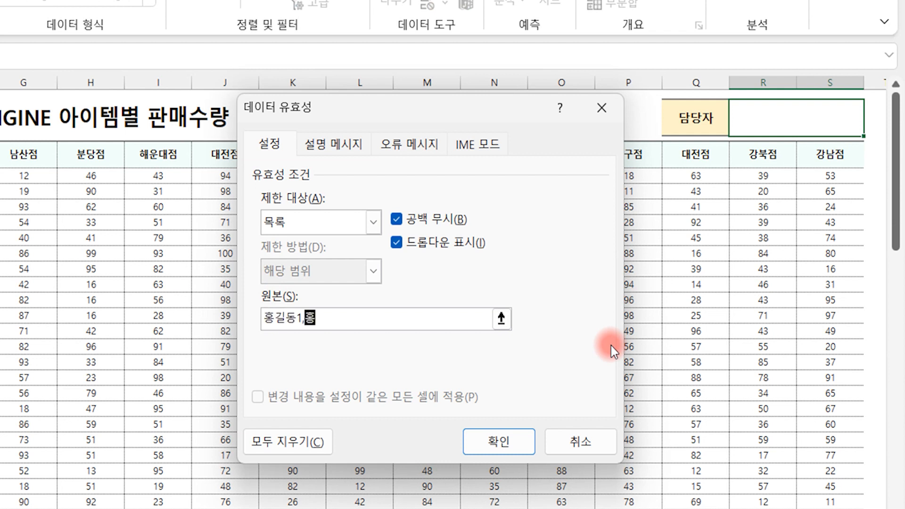
text(길동2)
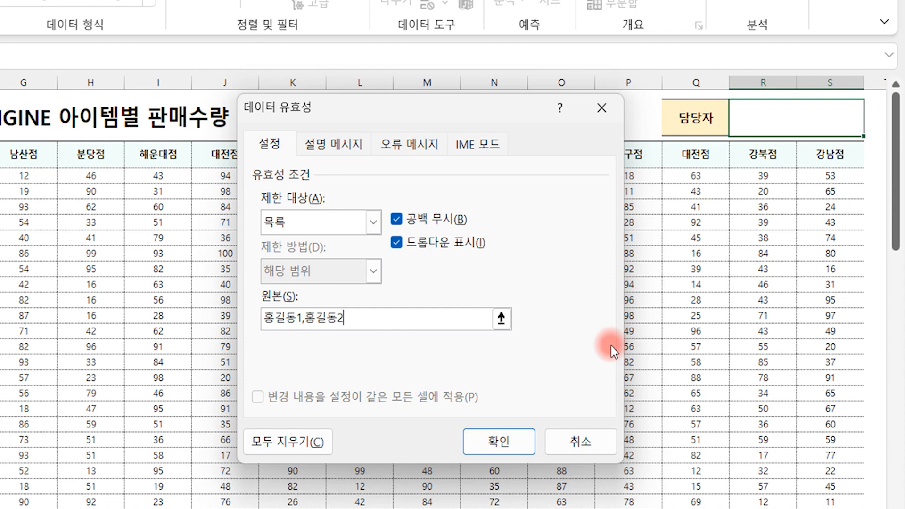
text(,홍길동3)
click(494, 446)
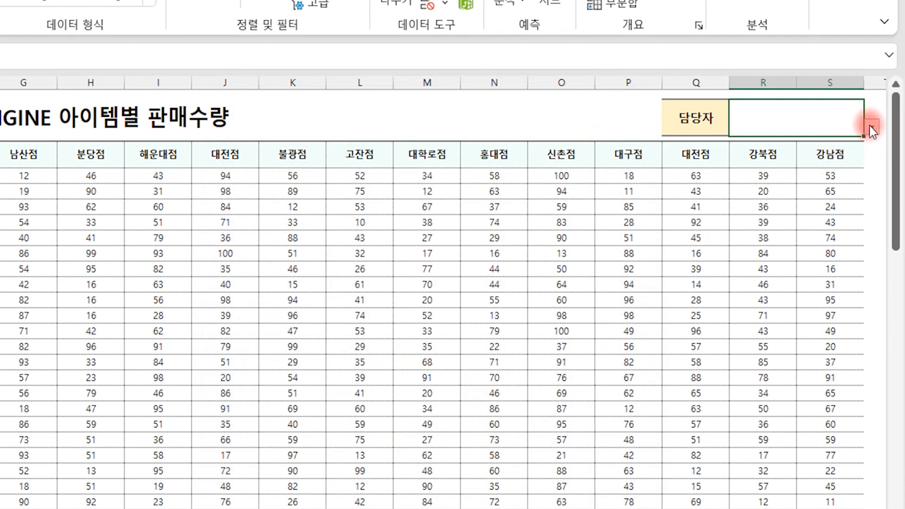
Step: Choose the second 담당자 name from the drop-down list in R2, and change the choice to the third name
click(872, 127)
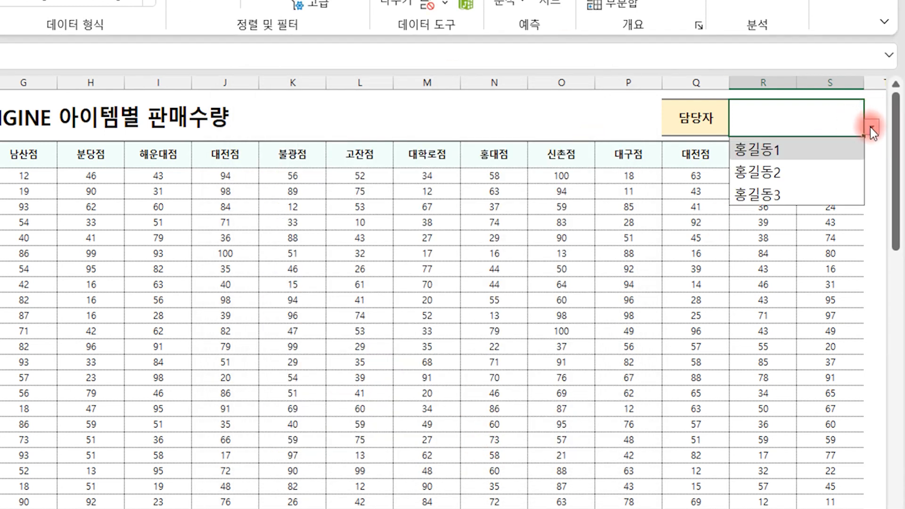
click(773, 175)
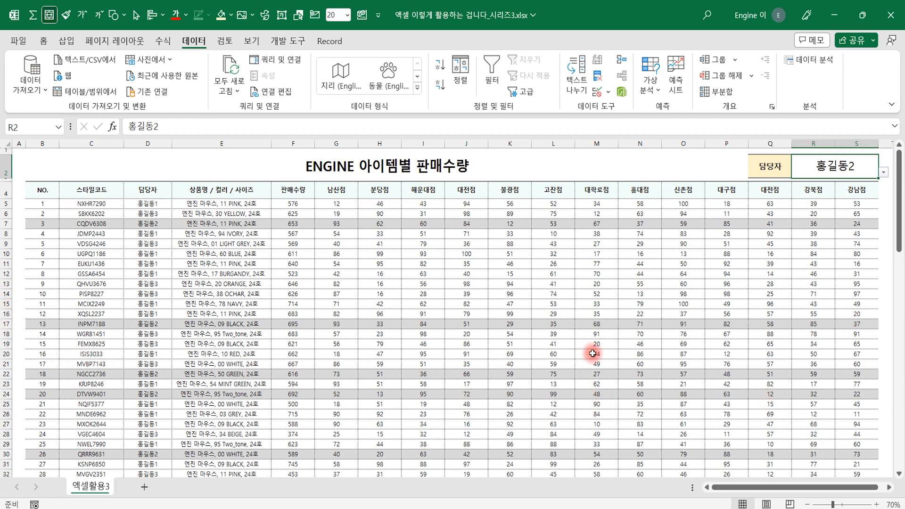
click(883, 172)
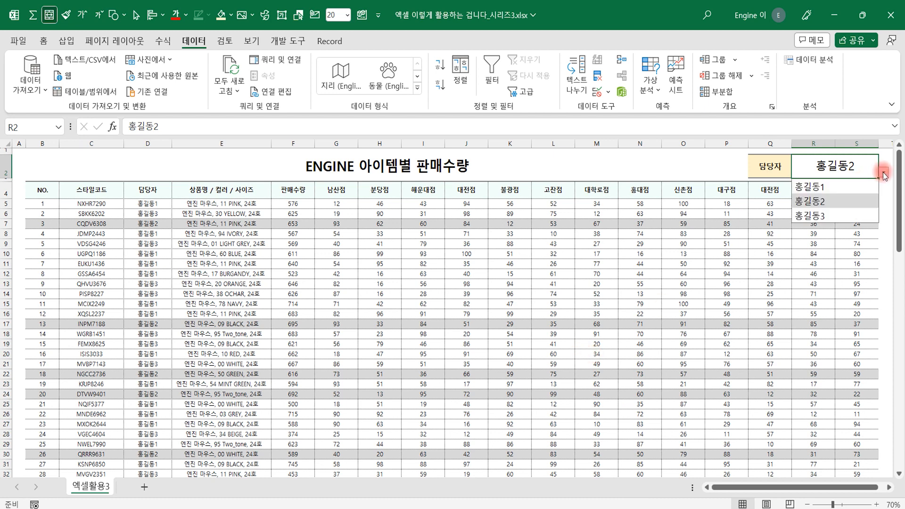
click(831, 216)
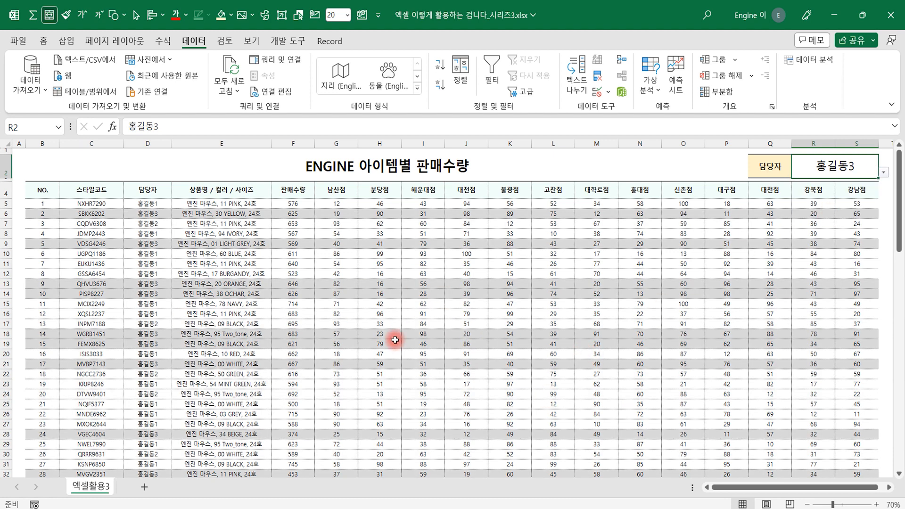
Step: Overwrite the sheet title in row 2 with the example reference $열1
click(304, 318)
click(239, 170)
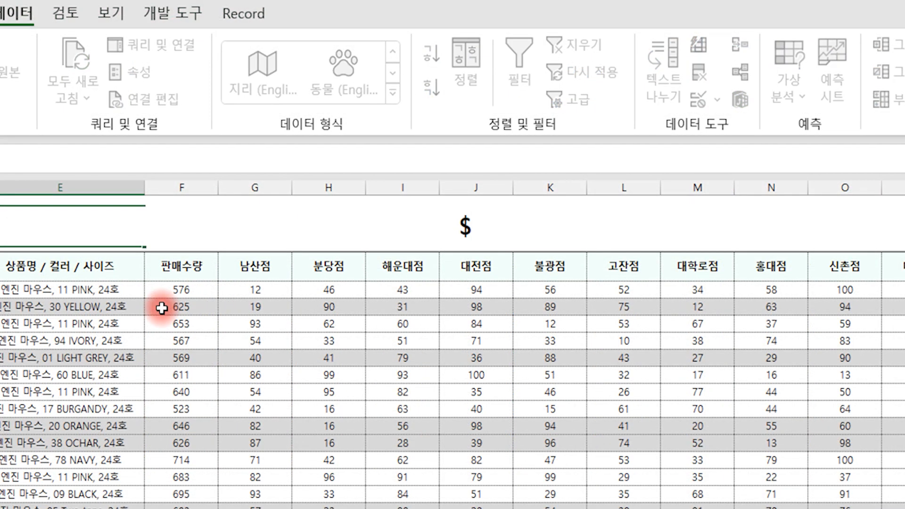
text($열)
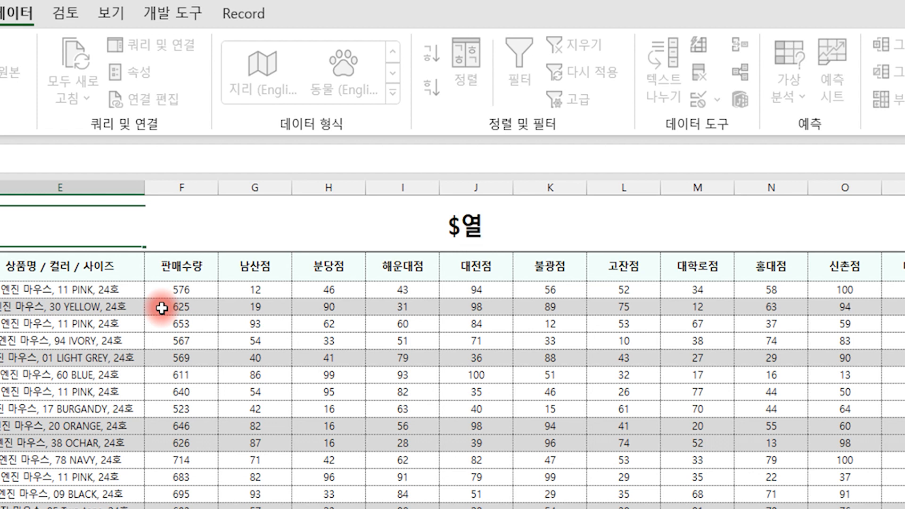
text(1)
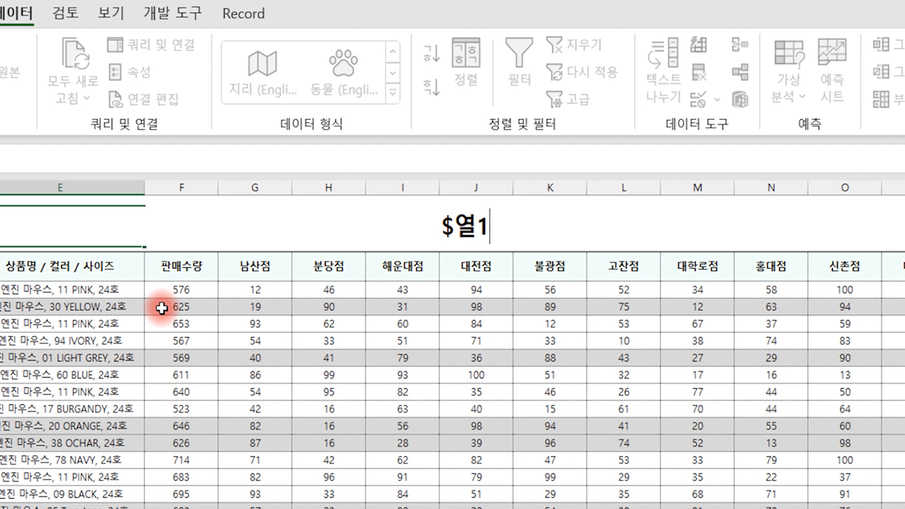
Step: Replace 열 with the uppercase column letter A in the title text so it reads $A1
key(BackSpace)
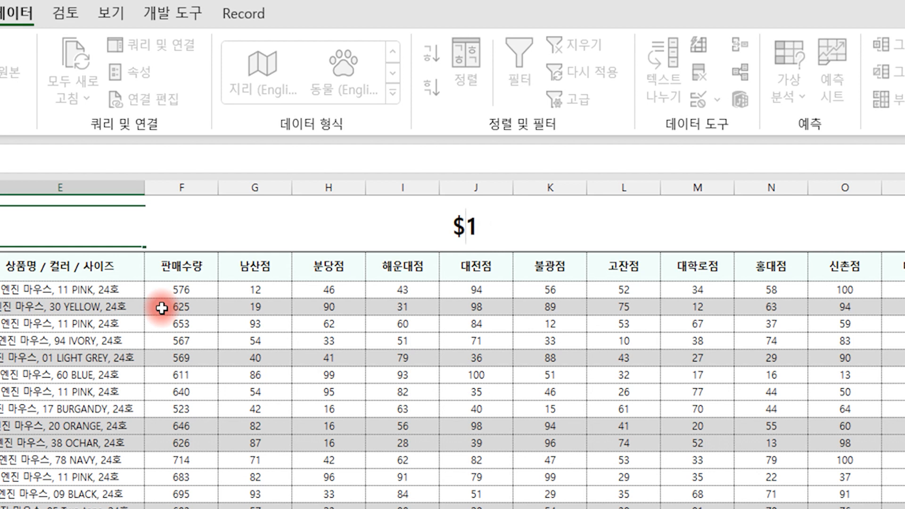
text(a)
key(BackSpace)
text(A)
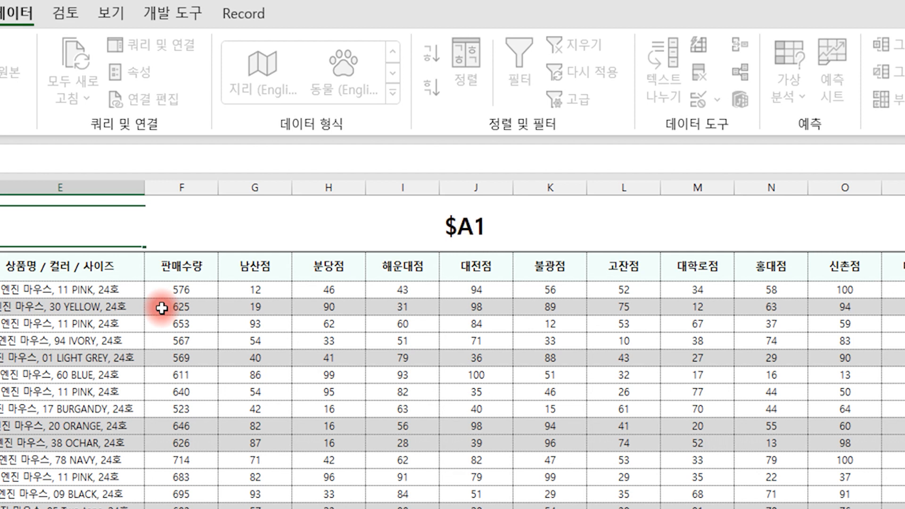